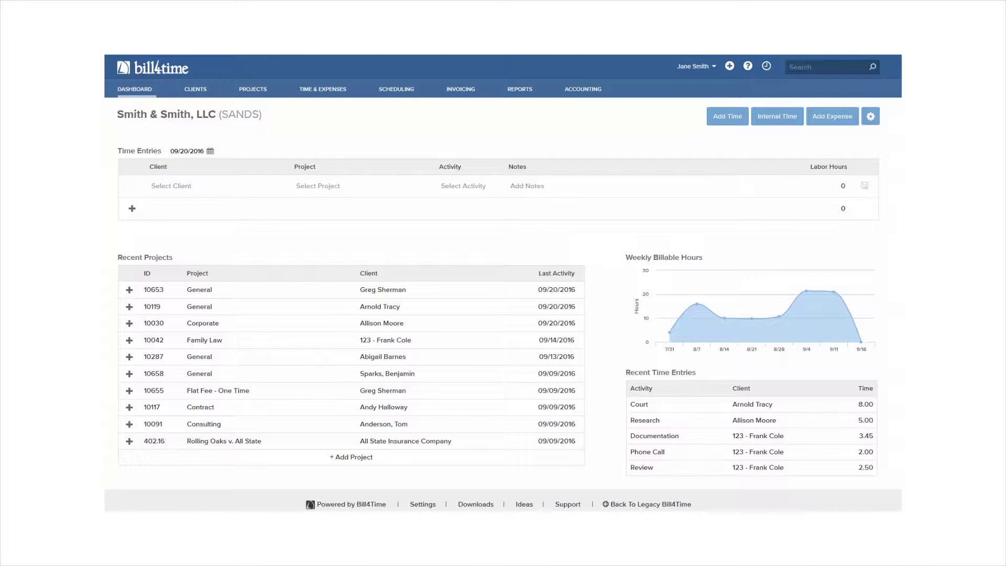
Step: Go to the Invoicing section from the top navigation bar
{"action": "left_click", "coordinate": [473, 93]}
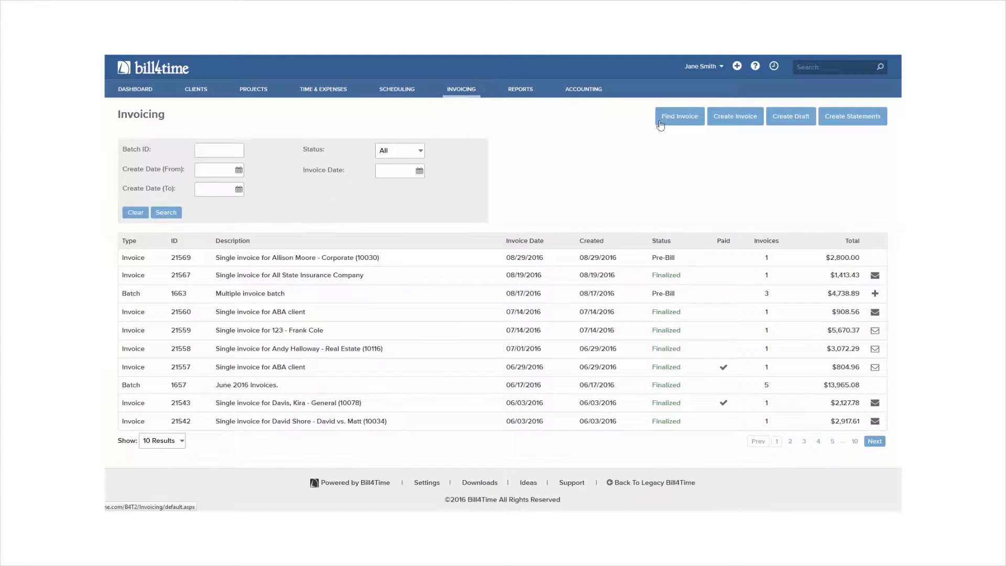
{"action": "left_click", "coordinate": [735, 116]}
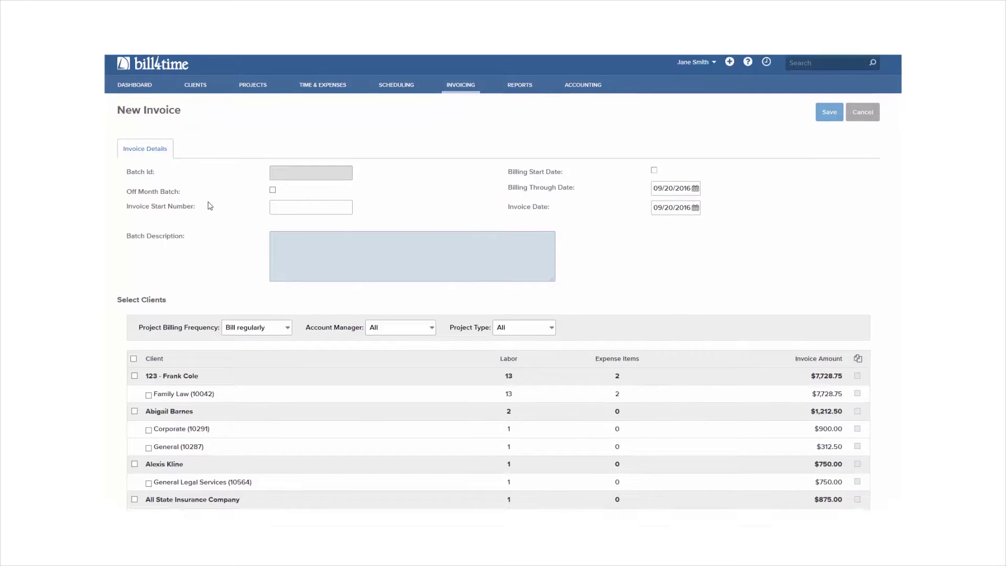
{"action": "scroll", "coordinate": [493, 315], "scroll_direction": "down", "scroll_amount": 10}
{"action": "scroll", "coordinate": [492, 315], "scroll_direction": "down", "scroll_amount": 10}
{"action": "scroll", "coordinate": [118, 307], "scroll_direction": "up", "scroll_amount": 1}
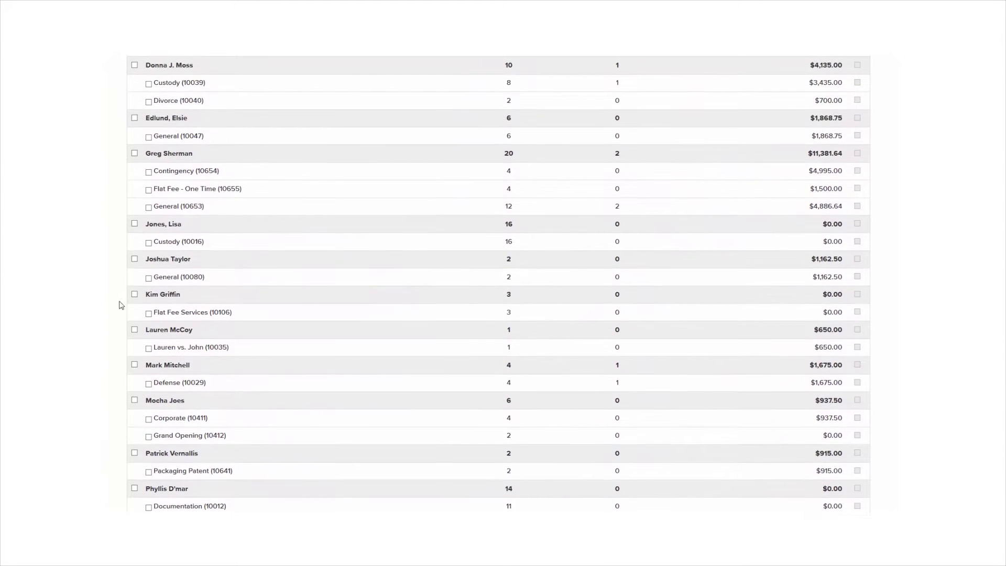
{"action": "left_click", "coordinate": [135, 153]}
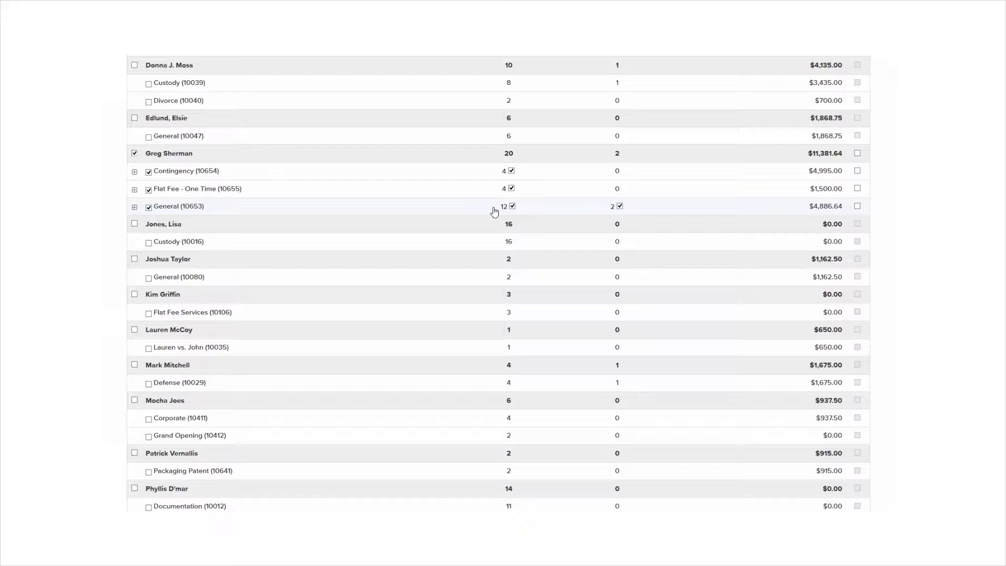
{"action": "left_click", "coordinate": [512, 207]}
{"action": "left_click", "coordinate": [512, 205]}
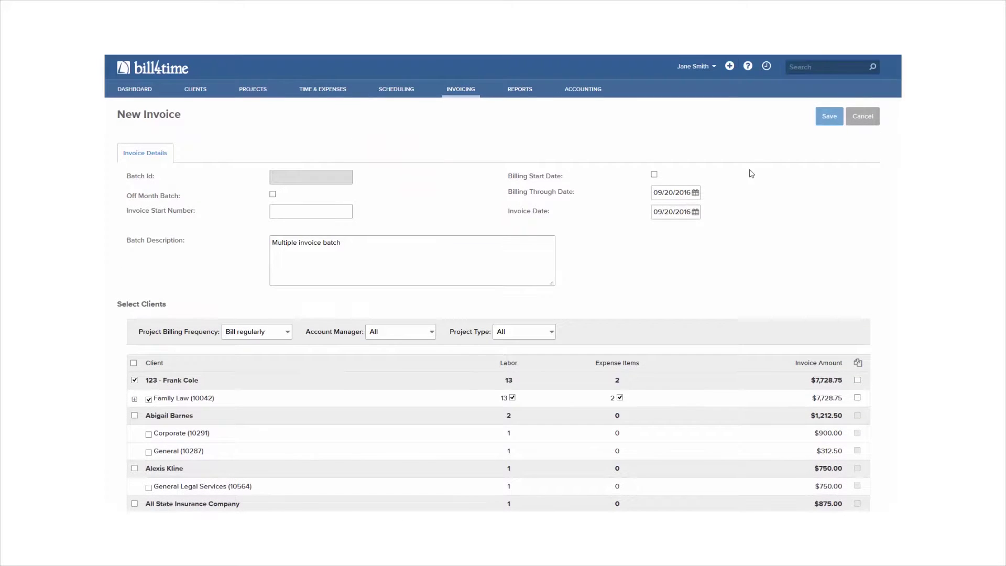
Step: Save the new batch as 1672 with eight Pre-Bill invoices totalling $27,018.52
{"action": "left_click", "coordinate": [828, 116]}
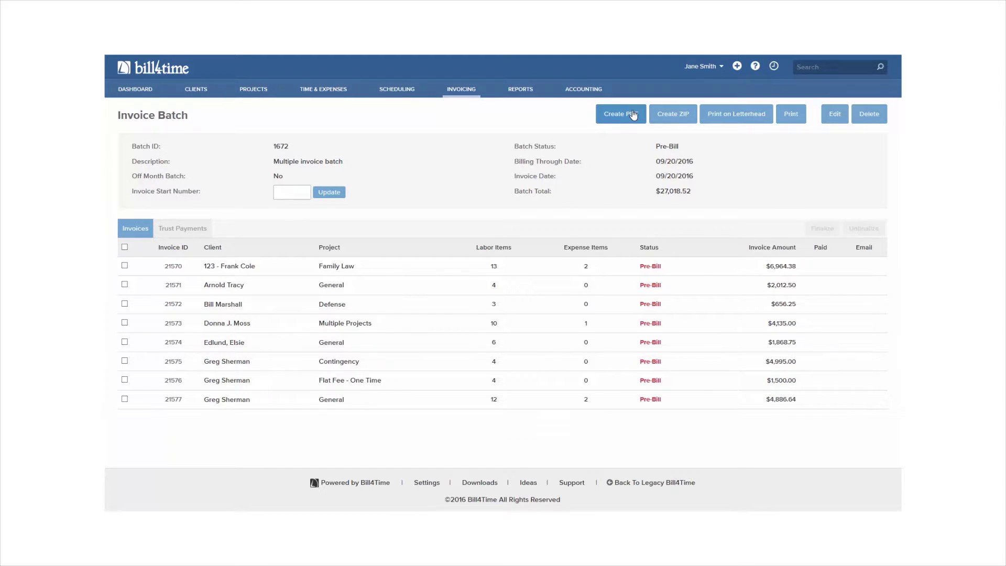
{"action": "left_click", "coordinate": [835, 114]}
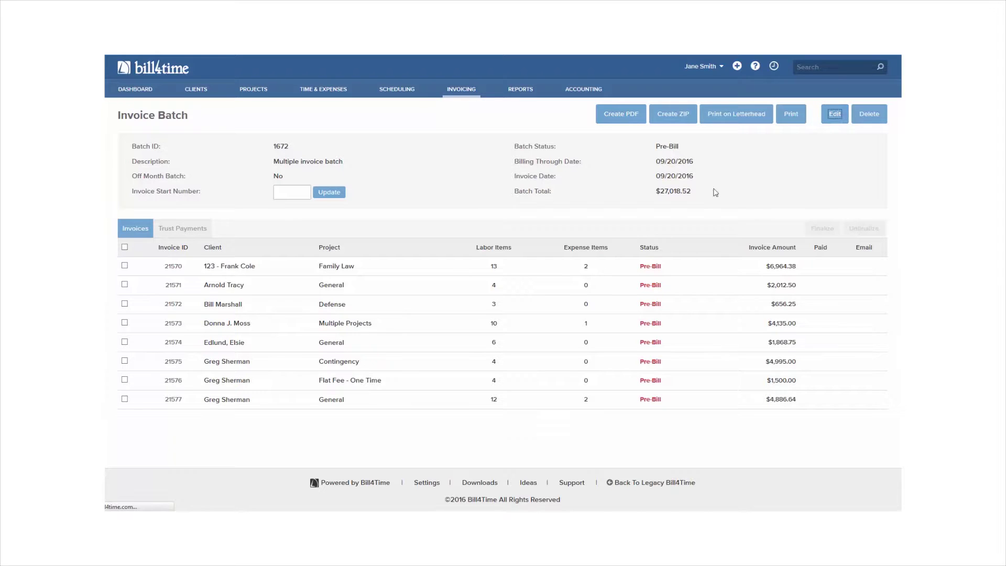
{"action": "scroll", "coordinate": [268, 307], "scroll_direction": "down", "scroll_amount": 5}
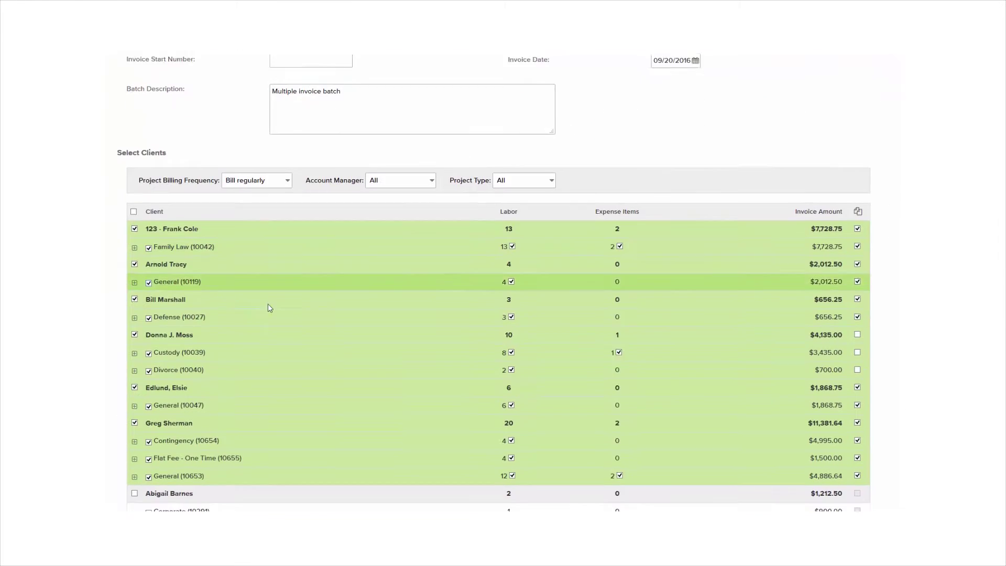
{"action": "left_click", "coordinate": [136, 291]}
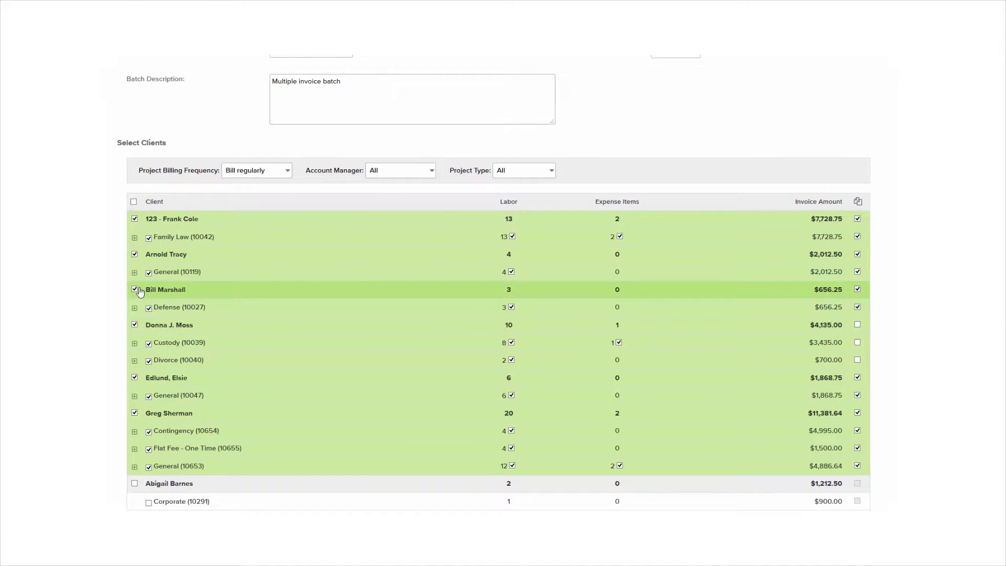
{"action": "left_click", "coordinate": [135, 325]}
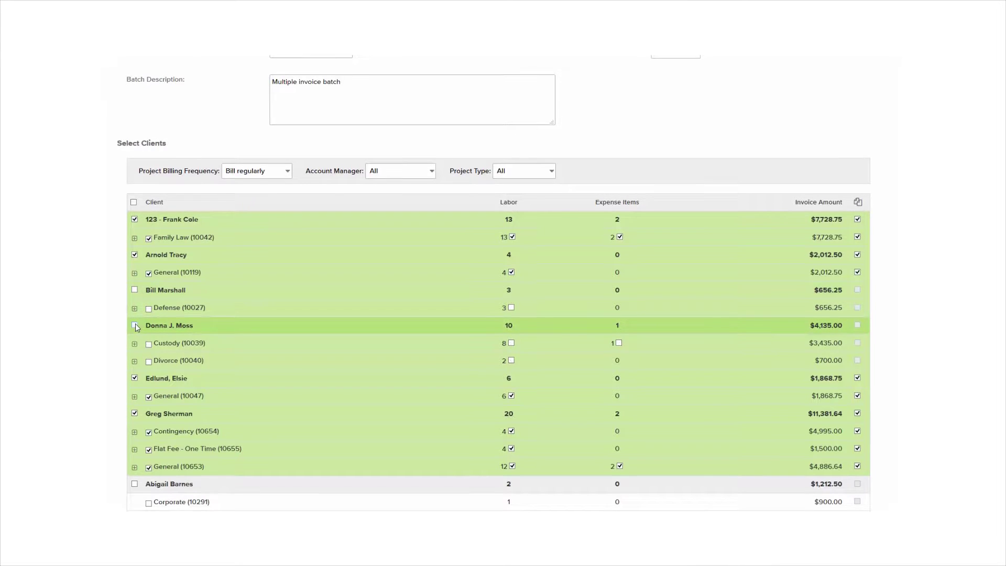
{"action": "scroll", "coordinate": [503, 314], "scroll_direction": "up", "scroll_amount": 5}
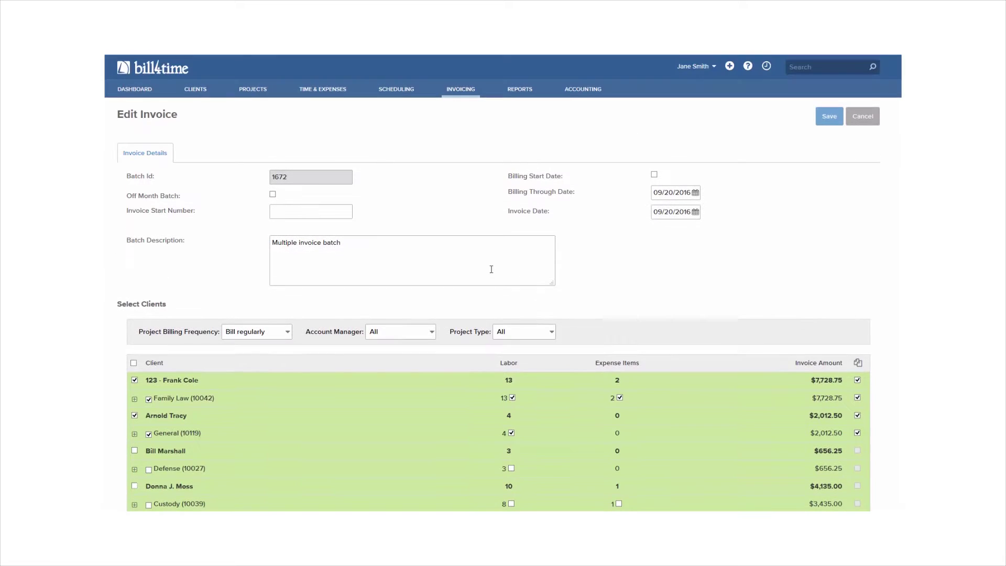
{"action": "left_click", "coordinate": [829, 116]}
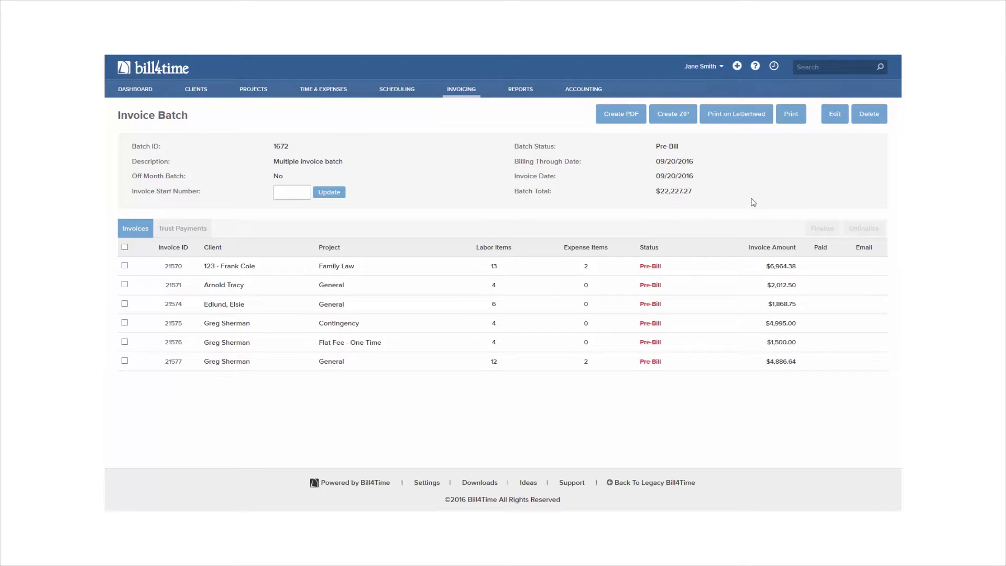
{"action": "left_click", "coordinate": [733, 268]}
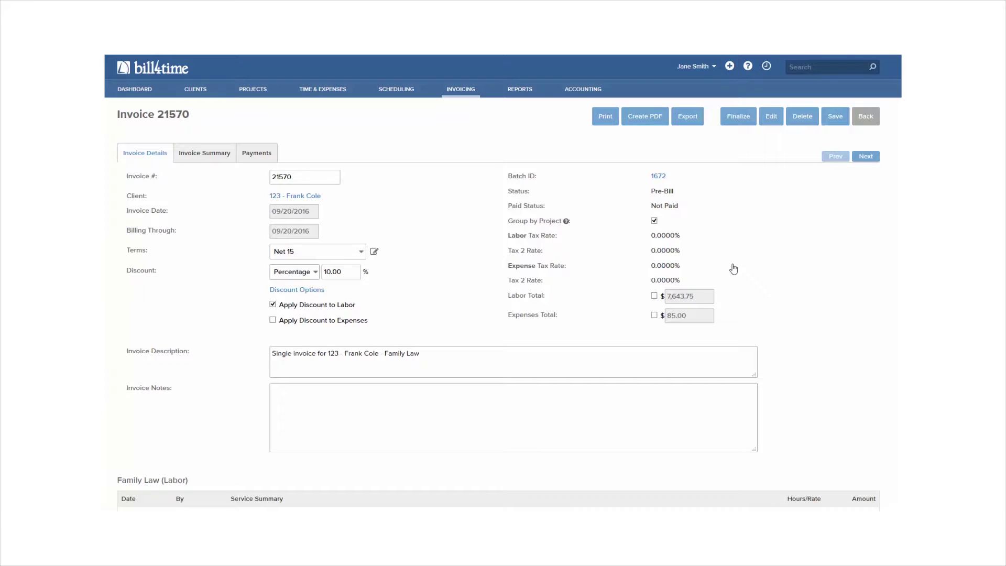
{"action": "scroll", "coordinate": [732, 267], "scroll_direction": "down", "scroll_amount": 2}
{"action": "scroll", "coordinate": [733, 267], "scroll_direction": "down", "scroll_amount": 3}
{"action": "scroll", "coordinate": [733, 267], "scroll_direction": "down", "scroll_amount": 2}
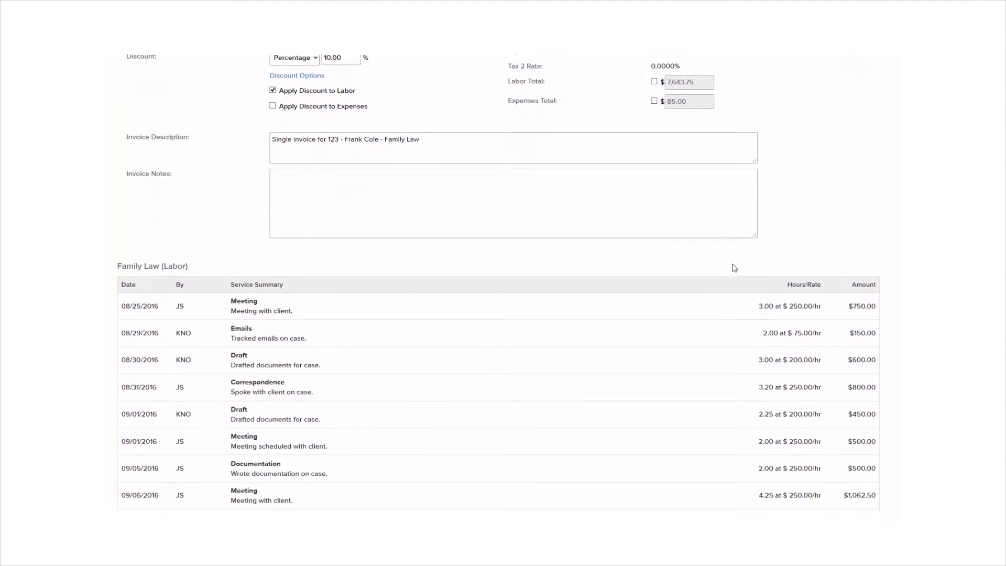
{"action": "scroll", "coordinate": [733, 267], "scroll_direction": "down", "scroll_amount": 2}
{"action": "scroll", "coordinate": [733, 268], "scroll_direction": "up", "scroll_amount": 5}
{"action": "scroll", "coordinate": [733, 268], "scroll_direction": "up", "scroll_amount": 5}
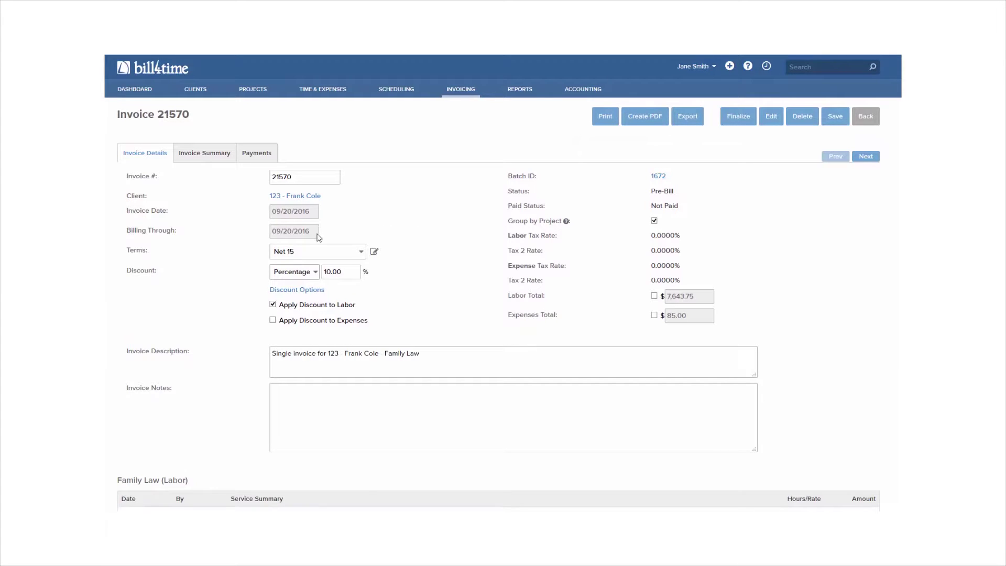
Step: Check invoice 21570's discount and labor override, keeping the percentage discount and calculated labor total
{"action": "left_click", "coordinate": [294, 272]}
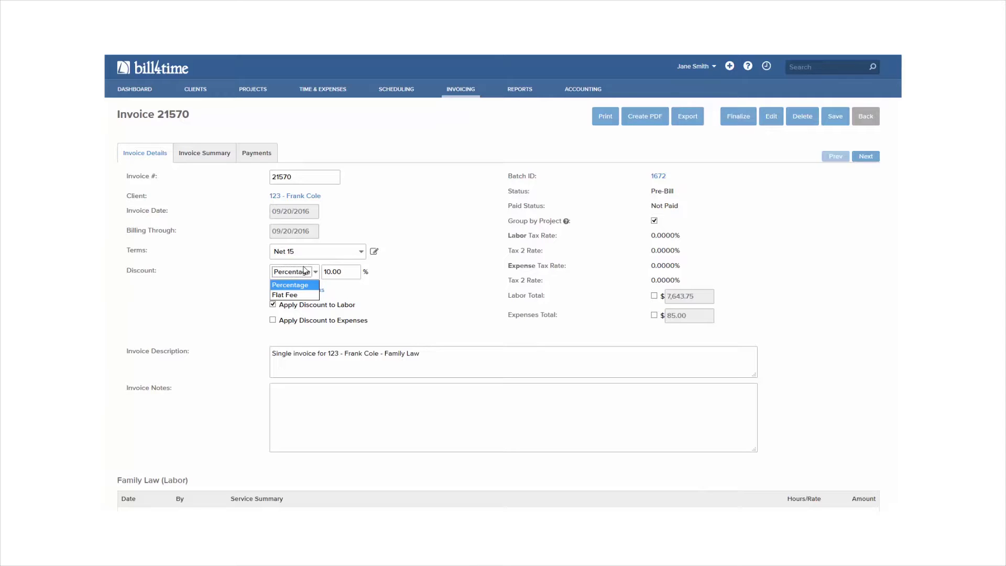
{"action": "left_click", "coordinate": [223, 297]}
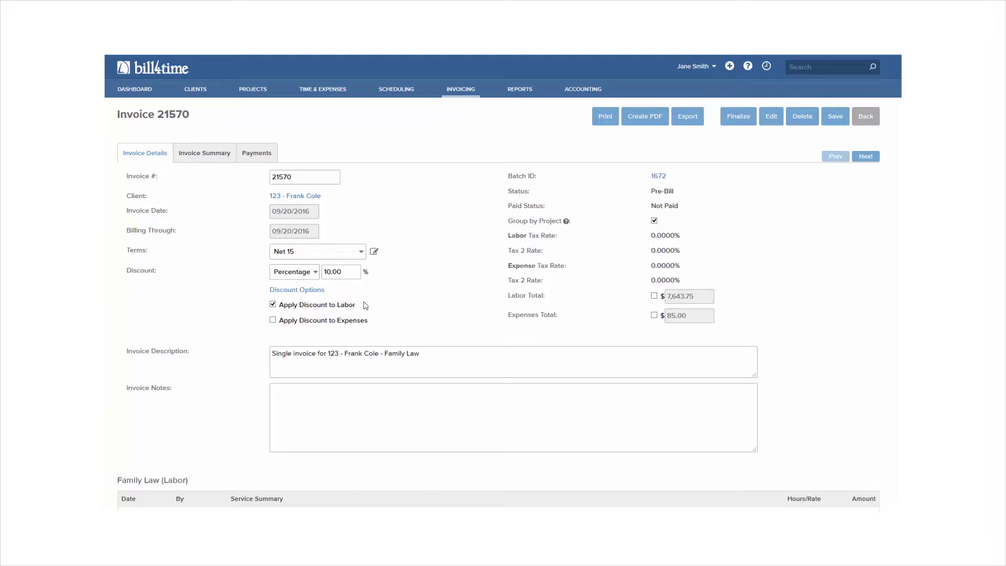
{"action": "left_click", "coordinate": [655, 296]}
{"action": "left_click", "coordinate": [655, 296]}
{"action": "scroll", "coordinate": [383, 417], "scroll_direction": "down", "scroll_amount": 1}
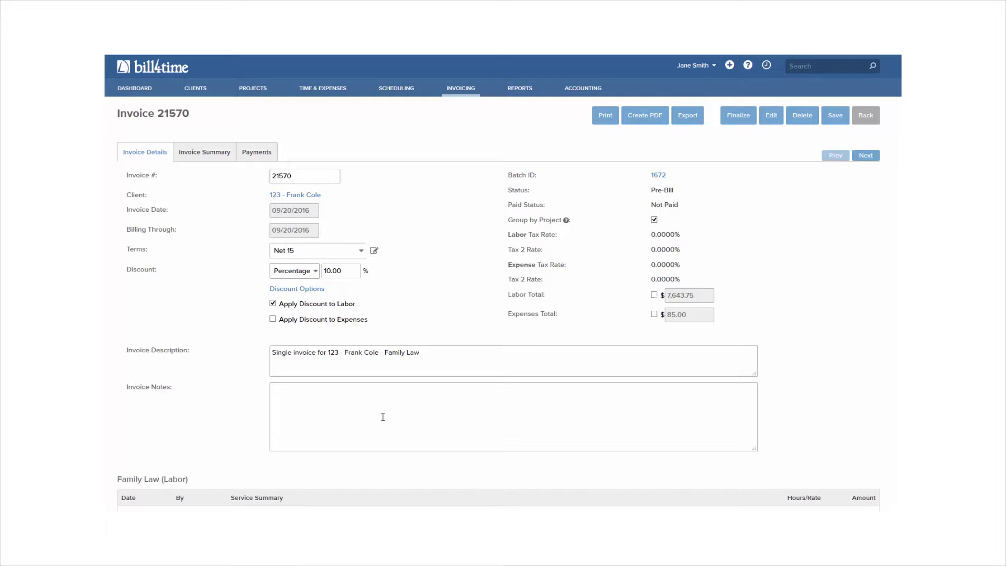
{"action": "scroll", "coordinate": [383, 416], "scroll_direction": "down", "scroll_amount": 3}
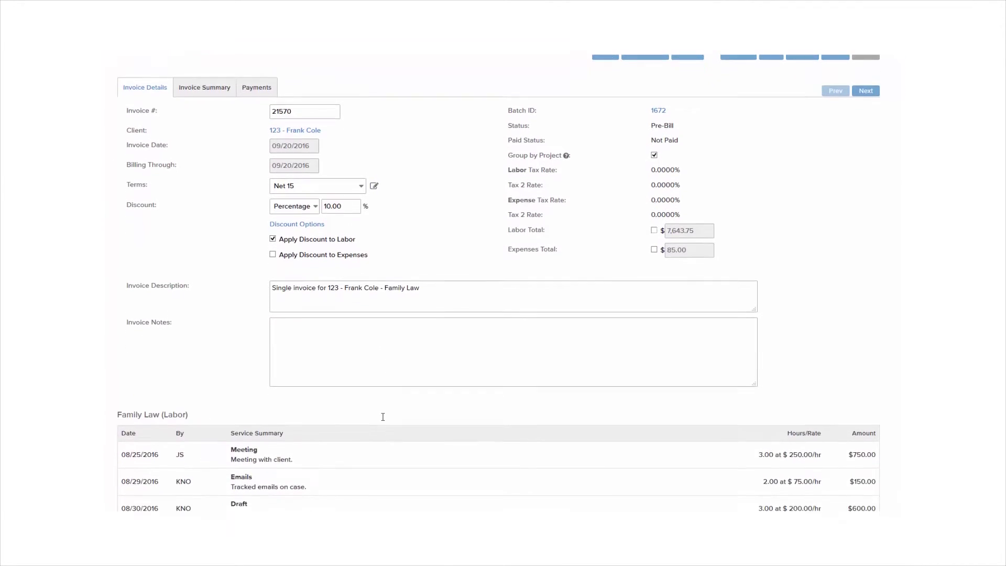
{"action": "scroll", "coordinate": [383, 416], "scroll_direction": "down", "scroll_amount": 2}
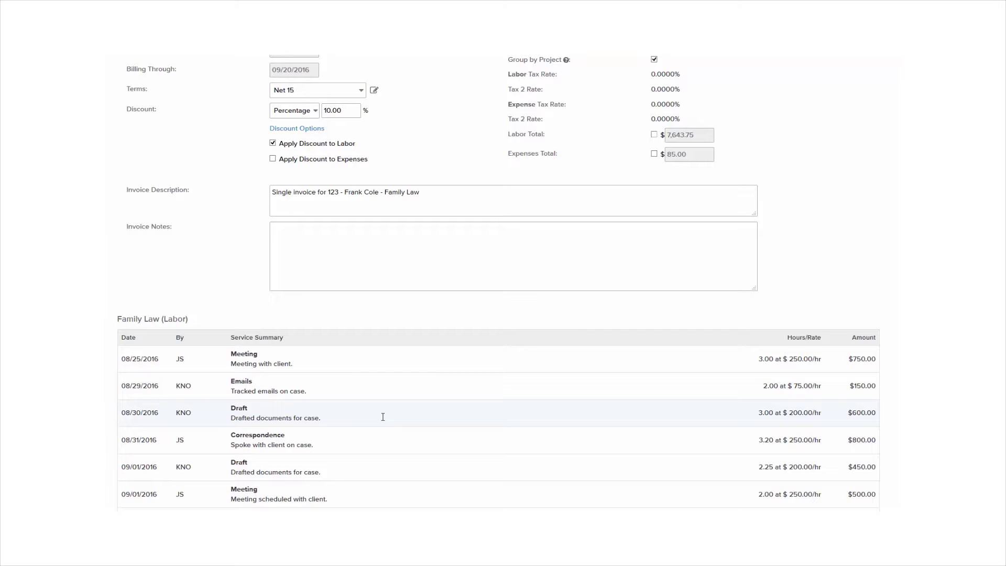
{"action": "left_click", "coordinate": [383, 417]}
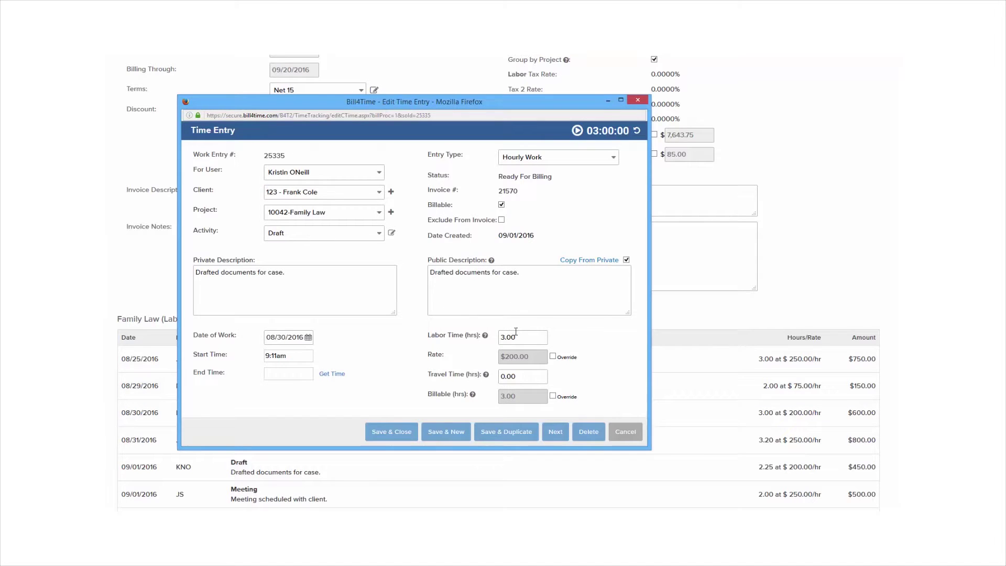
Step: Change the 08/30/2016 Draft entry's labor time from 3.00 to 3.15 hours and save
{"action": "left_click_drag", "start_coordinate": [509, 337], "coordinate": [515, 336]}
{"action": "type", "text": "15"}
{"action": "left_click", "coordinate": [393, 431]}
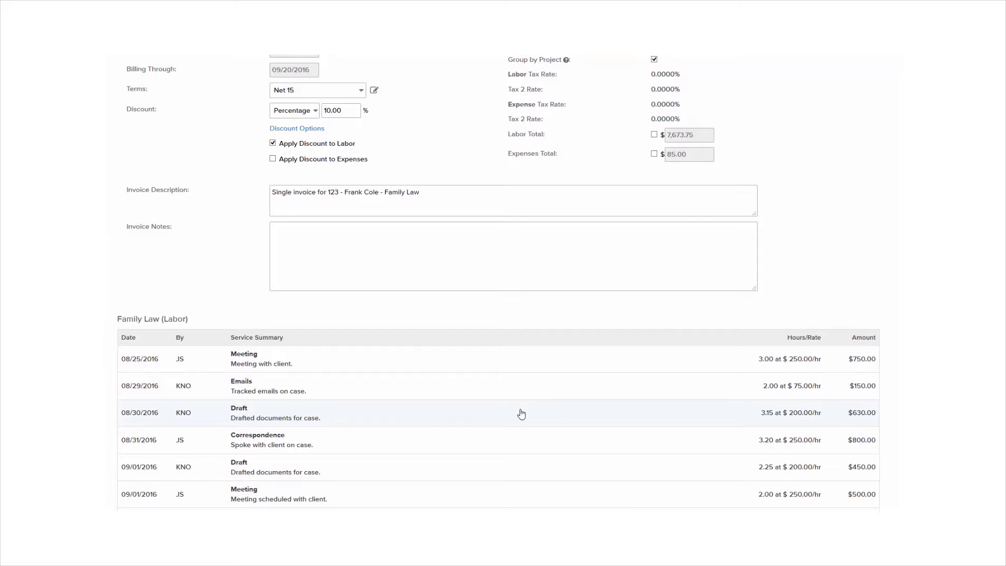
{"action": "scroll", "coordinate": [522, 414], "scroll_direction": "up", "scroll_amount": 8}
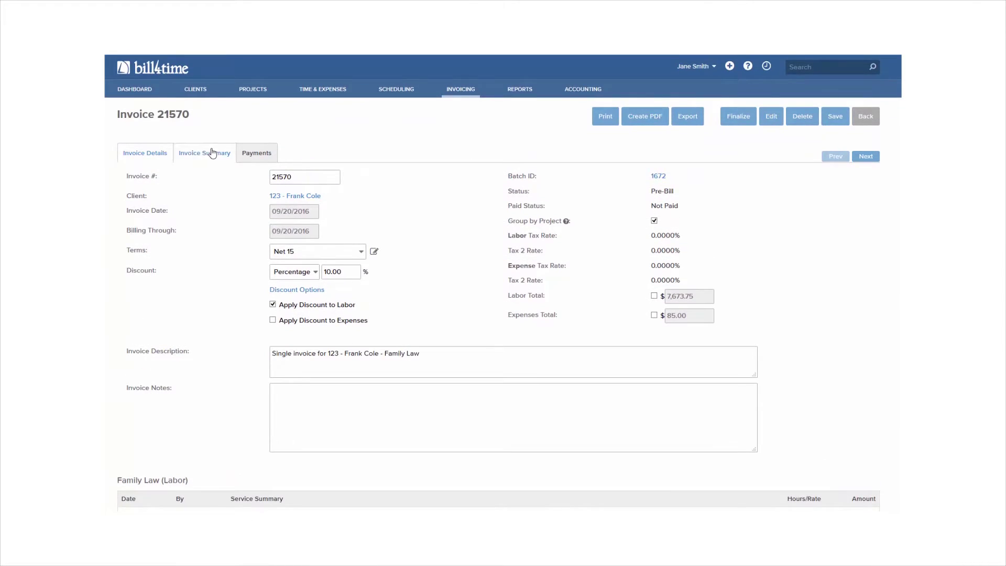
{"action": "left_click", "coordinate": [204, 153]}
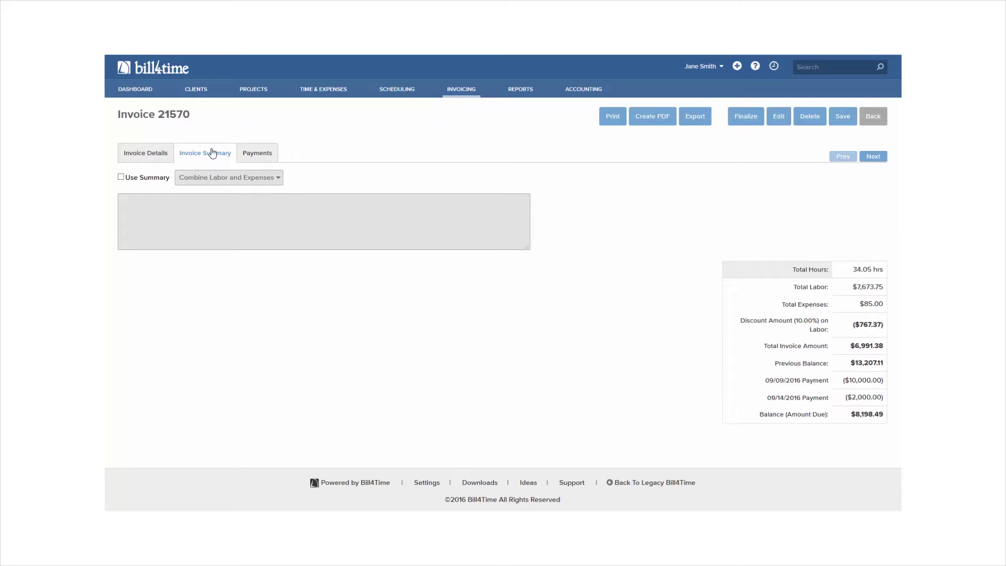
Step: Review invoice 21570's payments, then advance to invoice 21571
{"action": "left_click", "coordinate": [259, 153]}
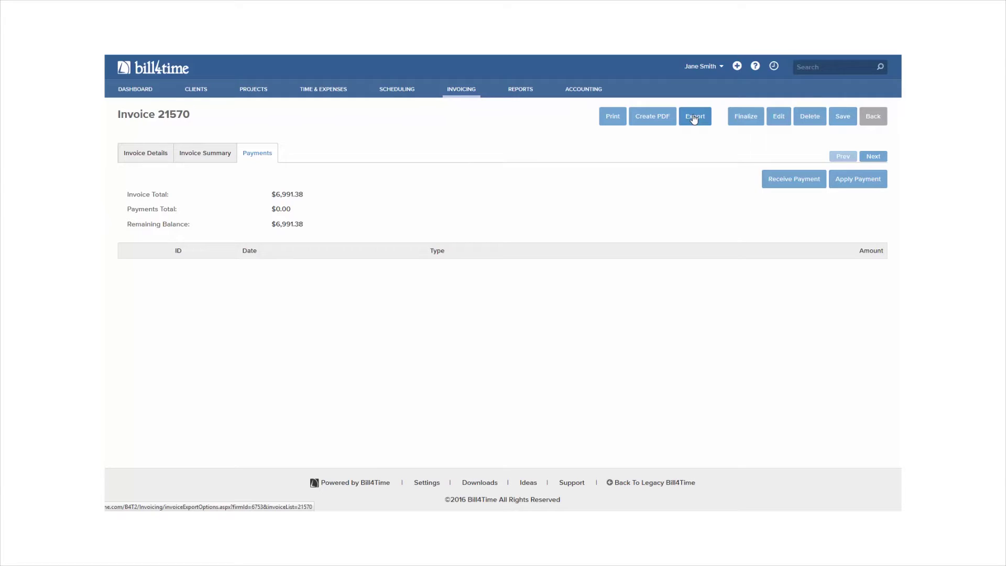
{"action": "left_click", "coordinate": [875, 157]}
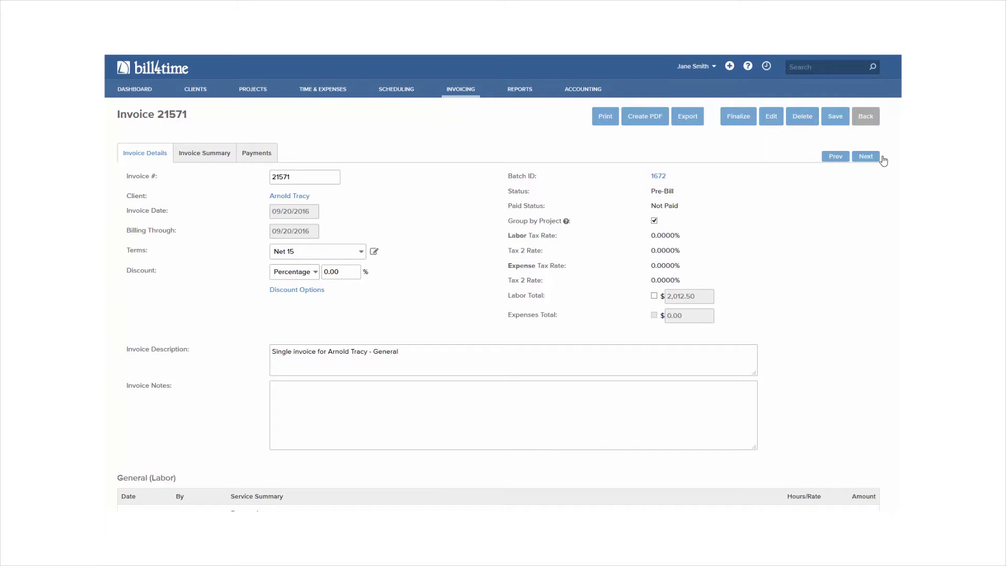
Step: Finalize all six invoices in batch 1672
{"action": "left_click", "coordinate": [659, 176]}
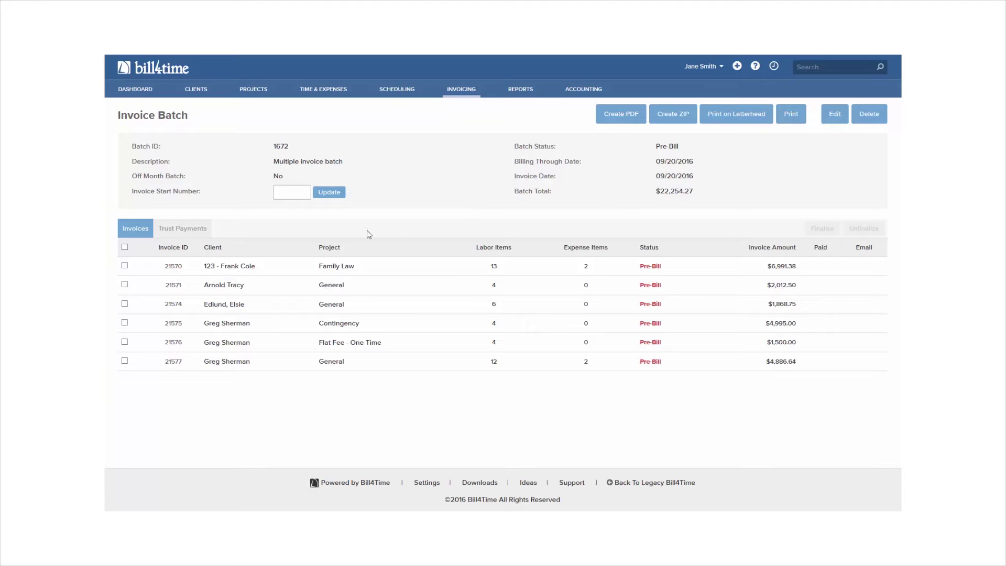
{"action": "left_click", "coordinate": [124, 246]}
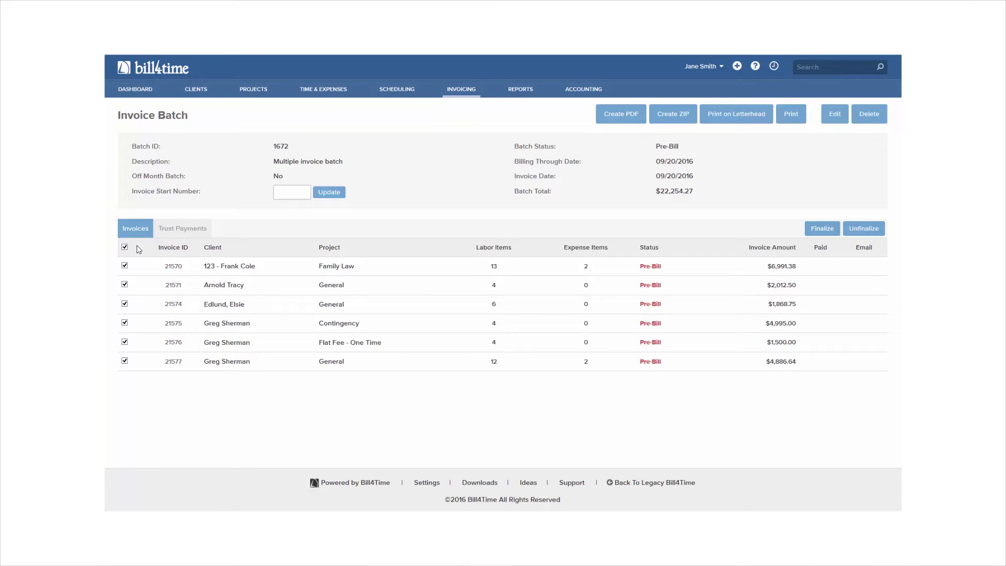
{"action": "left_click", "coordinate": [821, 229]}
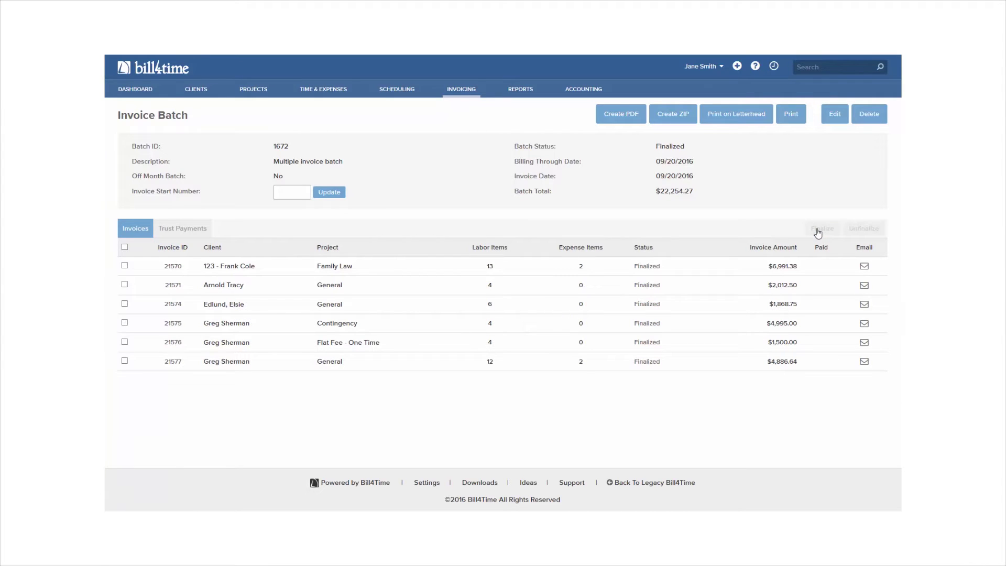
Step: Unfinalize invoices 21570, 21571 and 21574, returning them to Pre-Bill
{"action": "left_click", "coordinate": [124, 266]}
{"action": "left_click", "coordinate": [125, 284]}
{"action": "left_click", "coordinate": [125, 303]}
{"action": "left_click", "coordinate": [869, 228]}
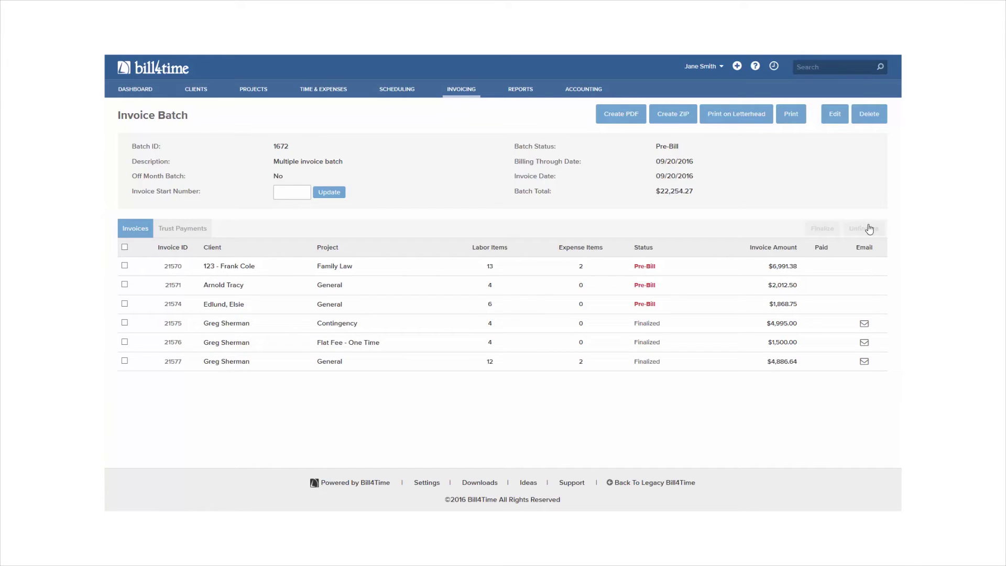
Step: Generate a client portal link for invoice 21577 from its email draft and follow it
{"action": "left_click", "coordinate": [865, 362]}
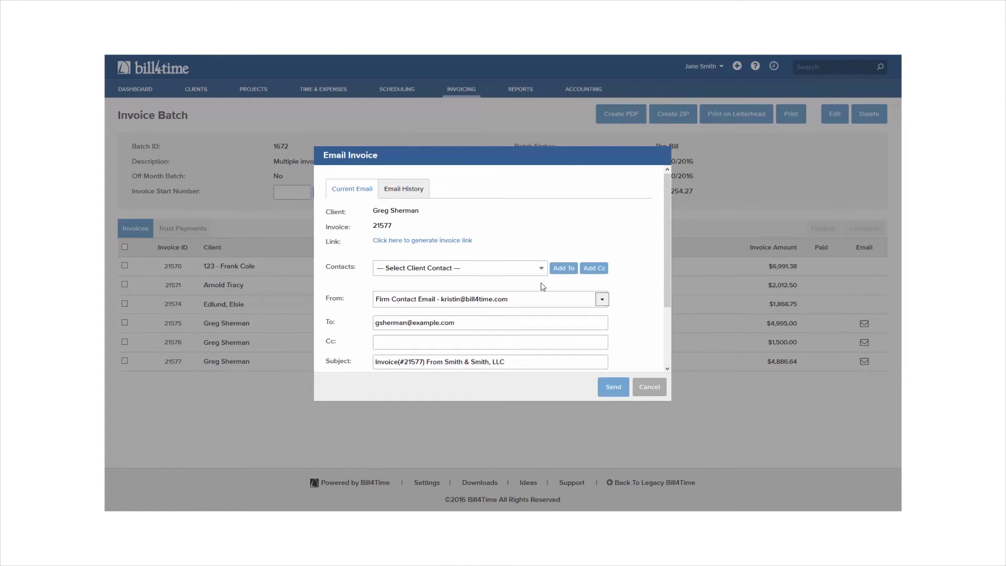
{"action": "scroll", "coordinate": [541, 288], "scroll_direction": "down", "scroll_amount": 3}
{"action": "left_click", "coordinate": [423, 184]}
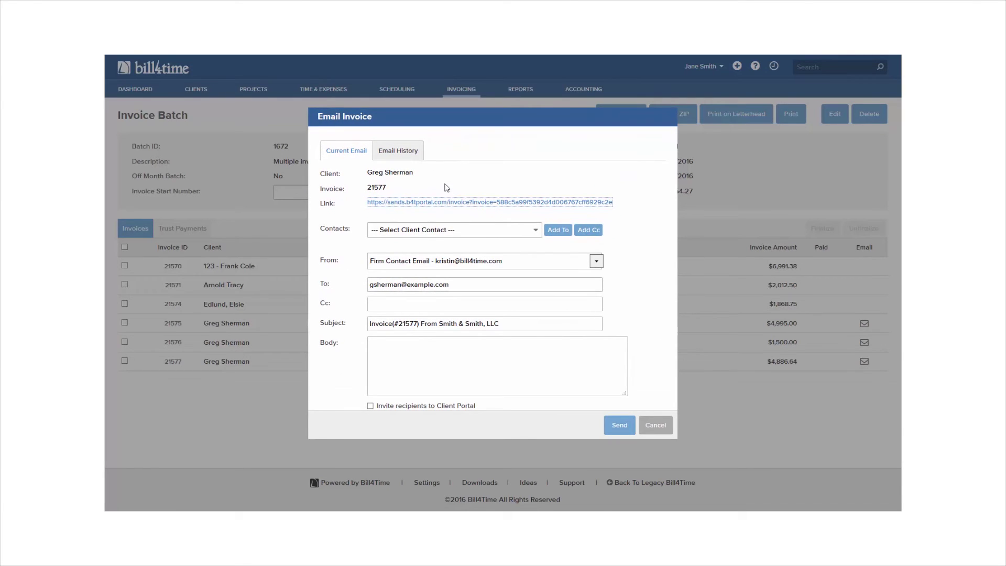
{"action": "left_click", "coordinate": [441, 203]}
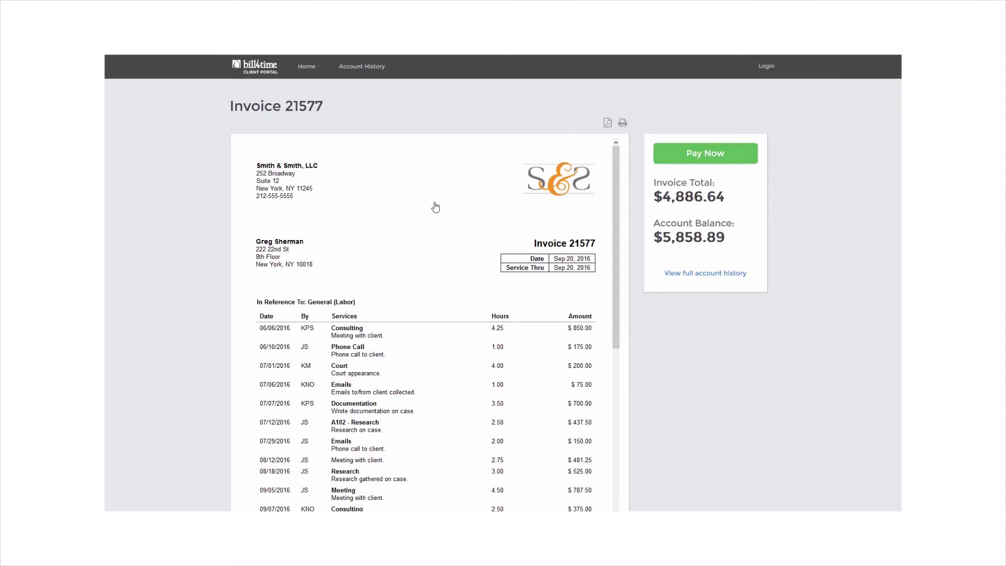
{"action": "scroll", "coordinate": [435, 206], "scroll_direction": "down", "scroll_amount": 2}
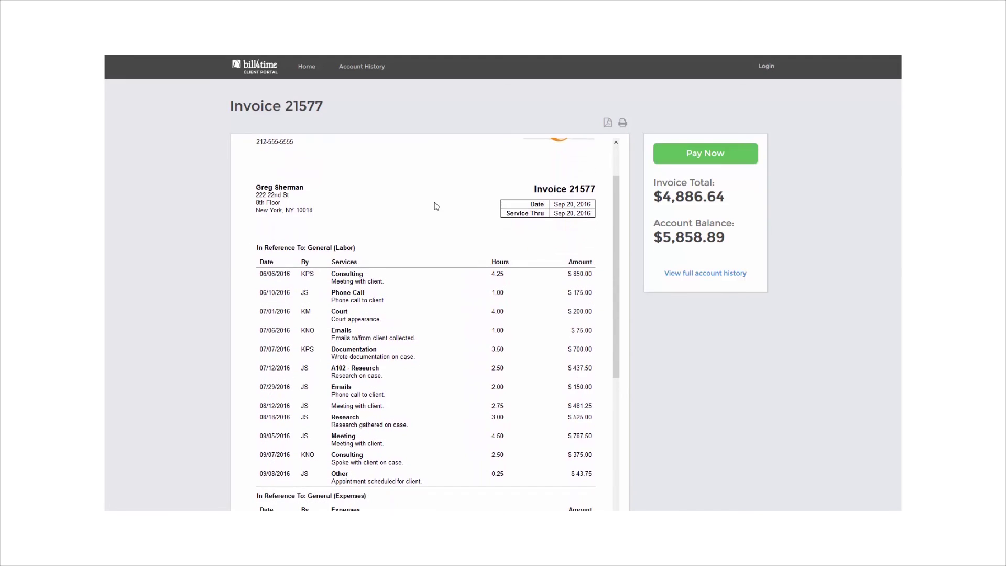
{"action": "scroll", "coordinate": [435, 207], "scroll_direction": "down", "scroll_amount": 2}
{"action": "scroll", "coordinate": [435, 207], "scroll_direction": "down", "scroll_amount": 2}
{"action": "scroll", "coordinate": [435, 207], "scroll_direction": "down", "scroll_amount": 1}
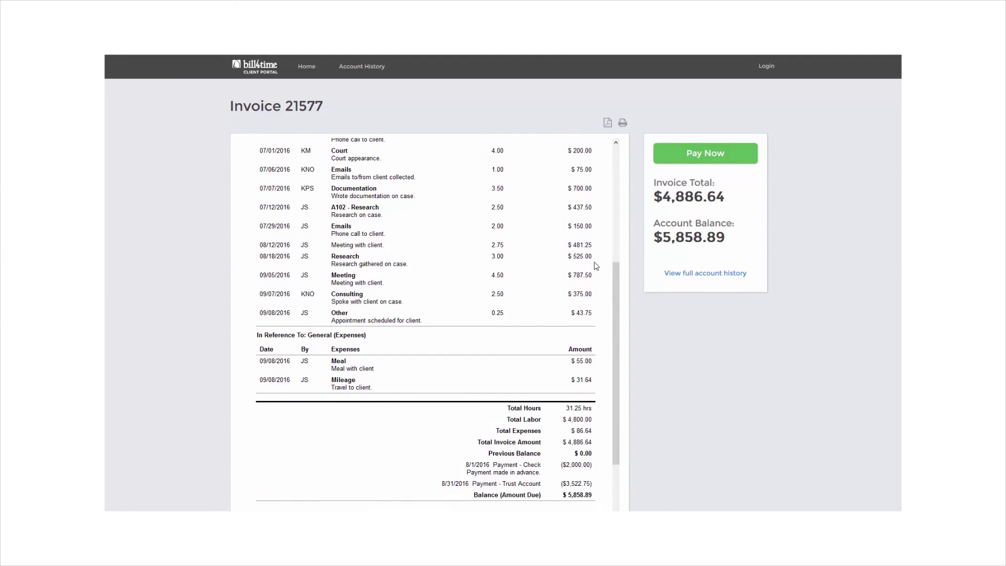
{"action": "scroll", "coordinate": [596, 265], "scroll_direction": "up", "scroll_amount": 2}
{"action": "scroll", "coordinate": [596, 265], "scroll_direction": "up", "scroll_amount": 3}
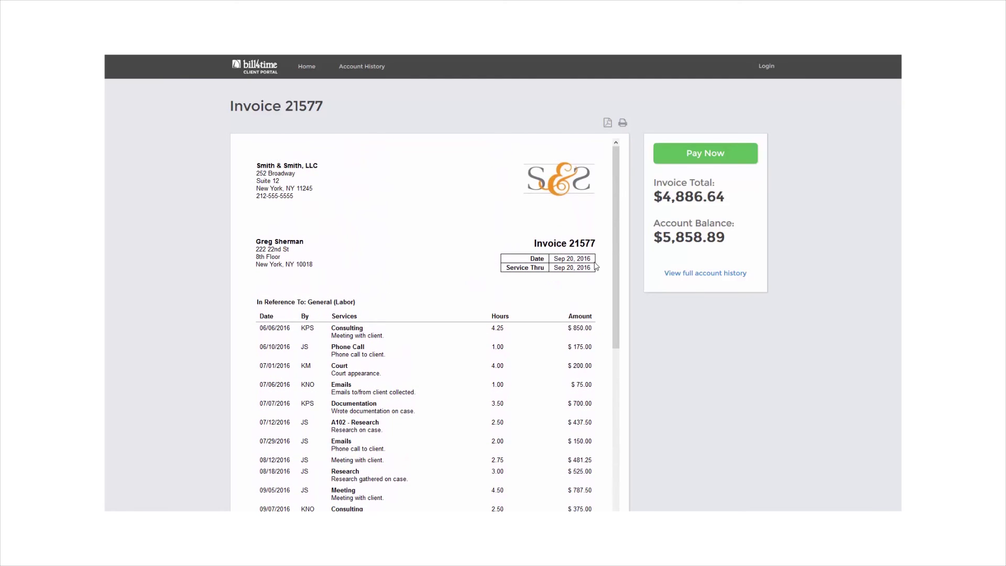